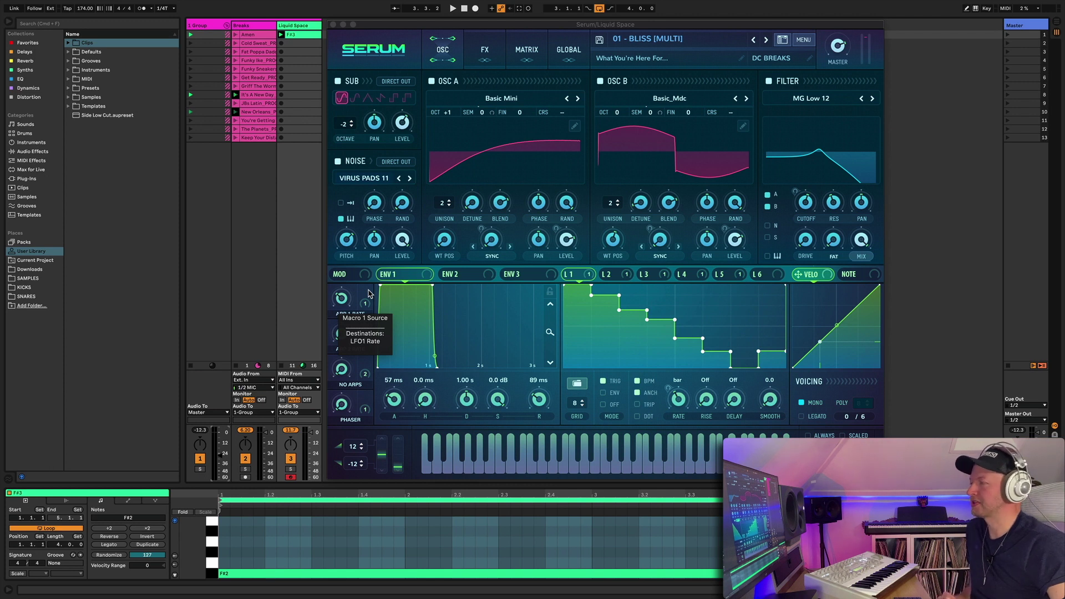
# - Load the 02 - CRAFT [MULTI] preset and audition it over the breakbeat
pyautogui.press('space')
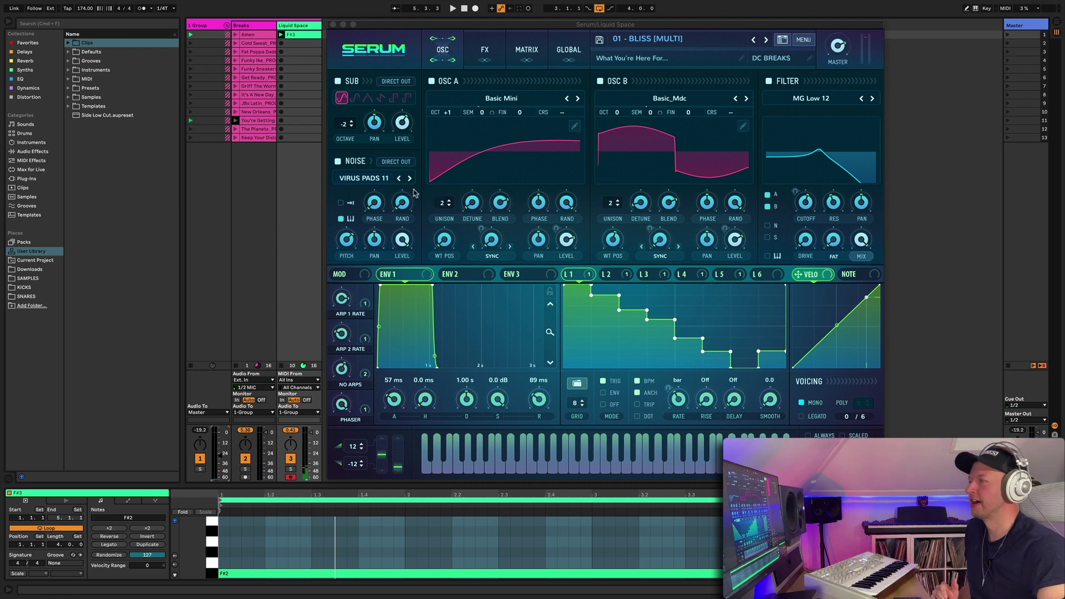
pyautogui.click(766, 40)
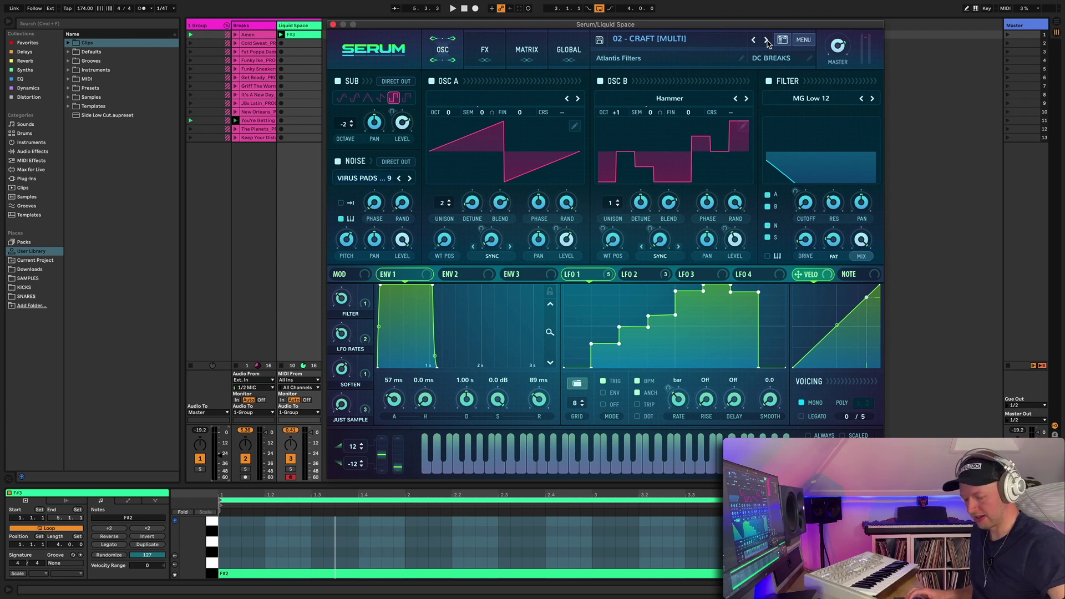
pyautogui.press('space')
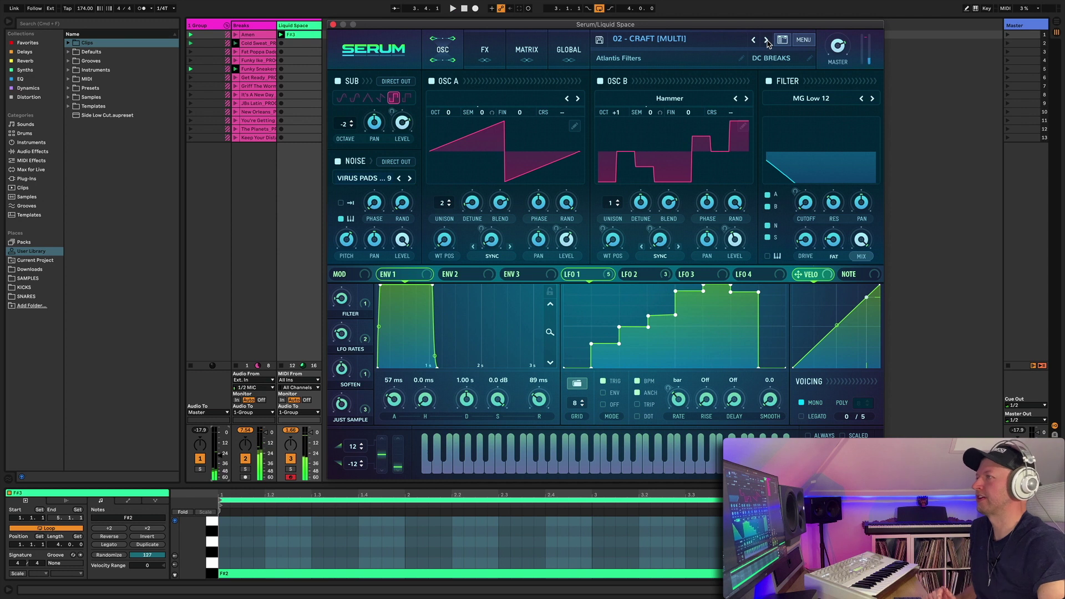
# - Audition Vapour Trails over the breaks, then advance to 04 - SKITTLES [CHORD]
pyautogui.click(767, 39)
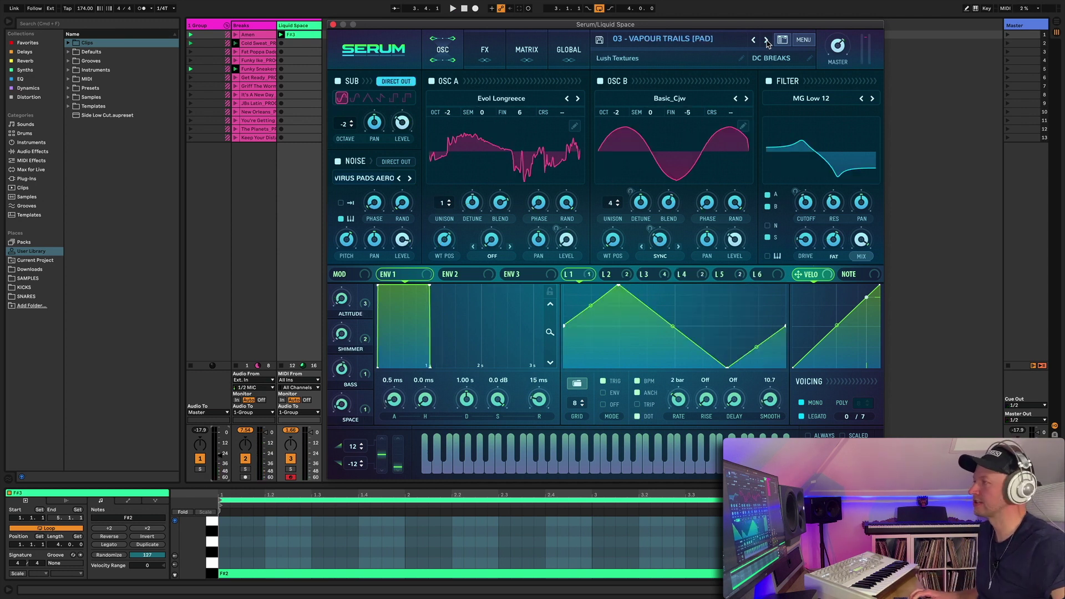
pyautogui.press('space')
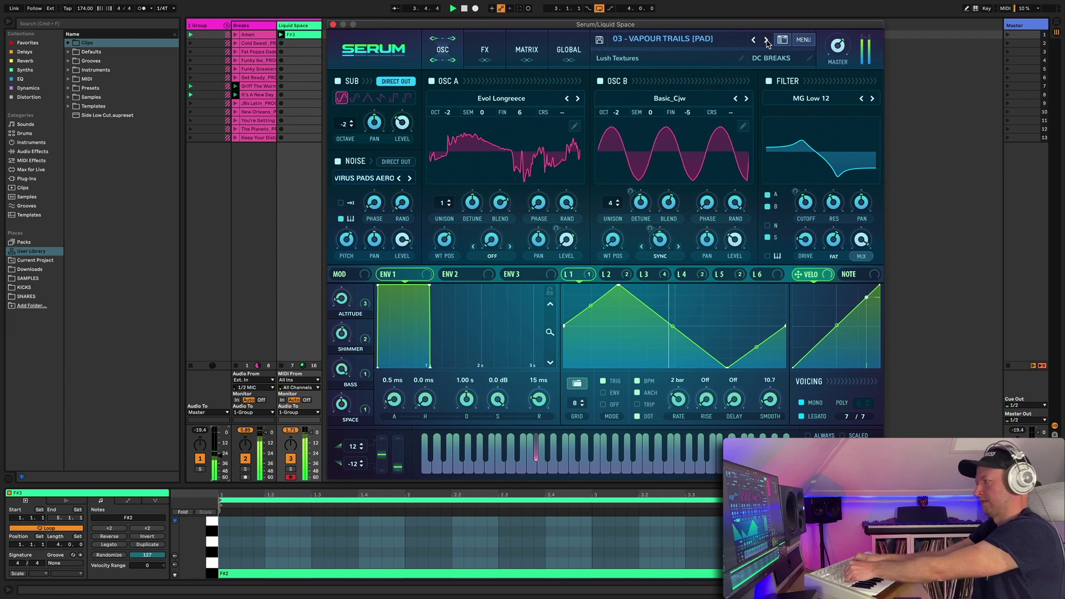
pyautogui.click(766, 40)
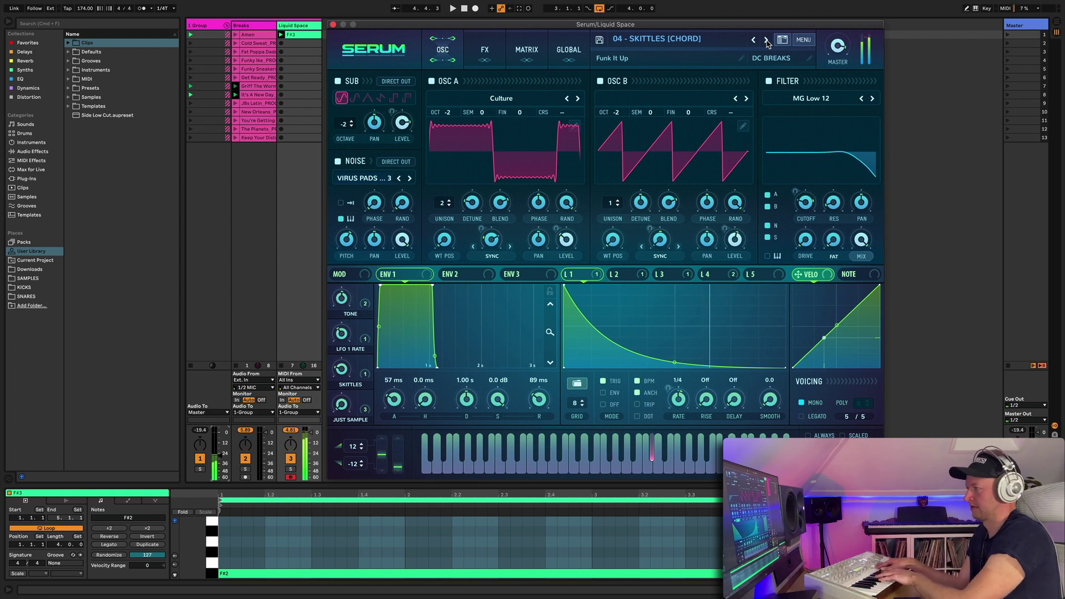
# - Step past Multiverse to load the 06 - CHANNELS [CHORD] preset
pyautogui.click(767, 39)
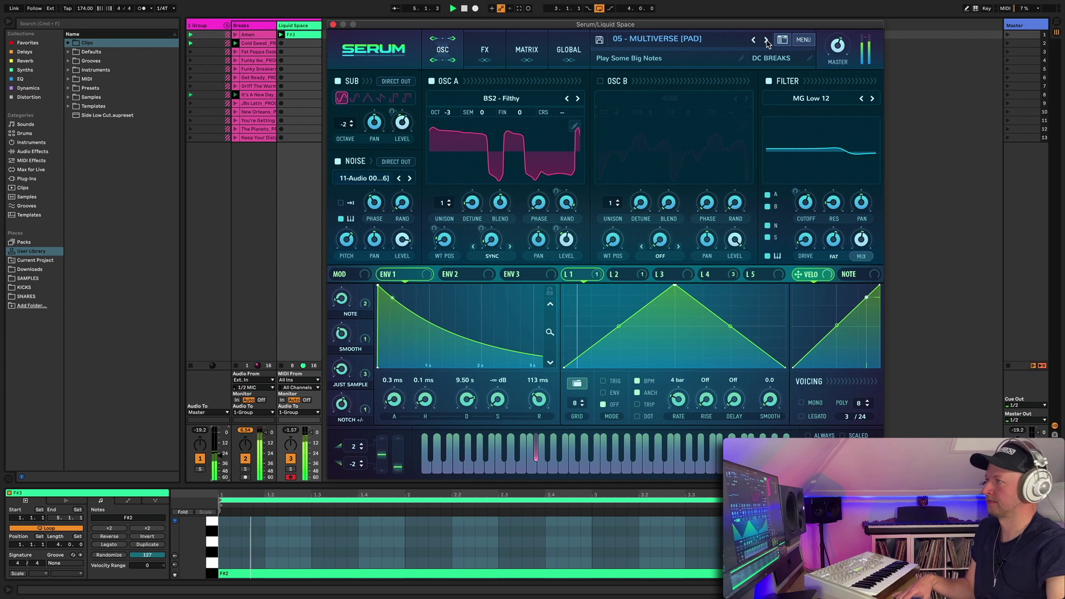
pyautogui.click(766, 40)
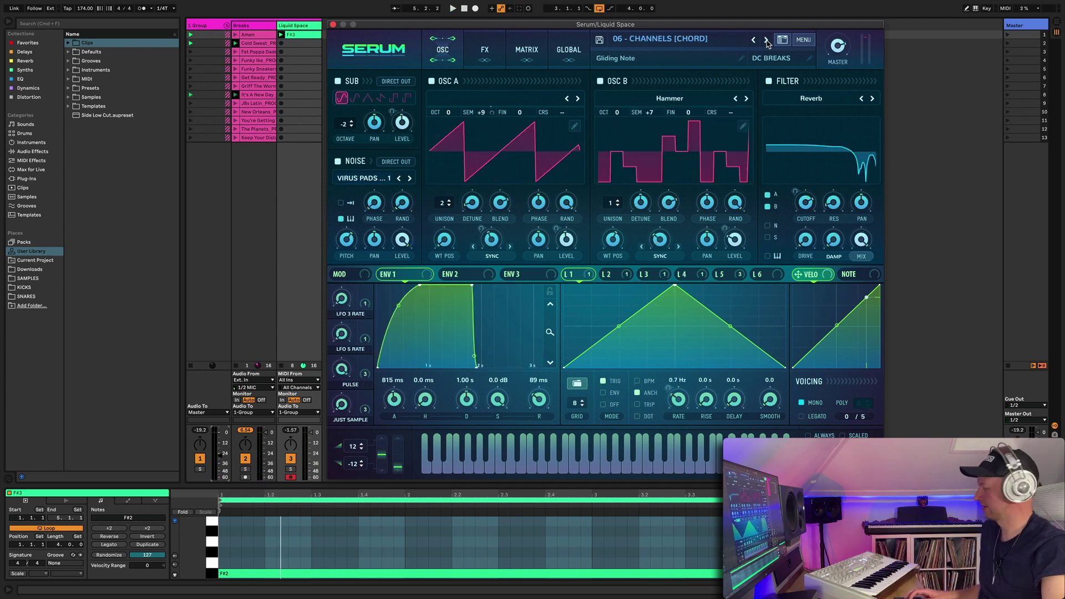
pyautogui.press('space')
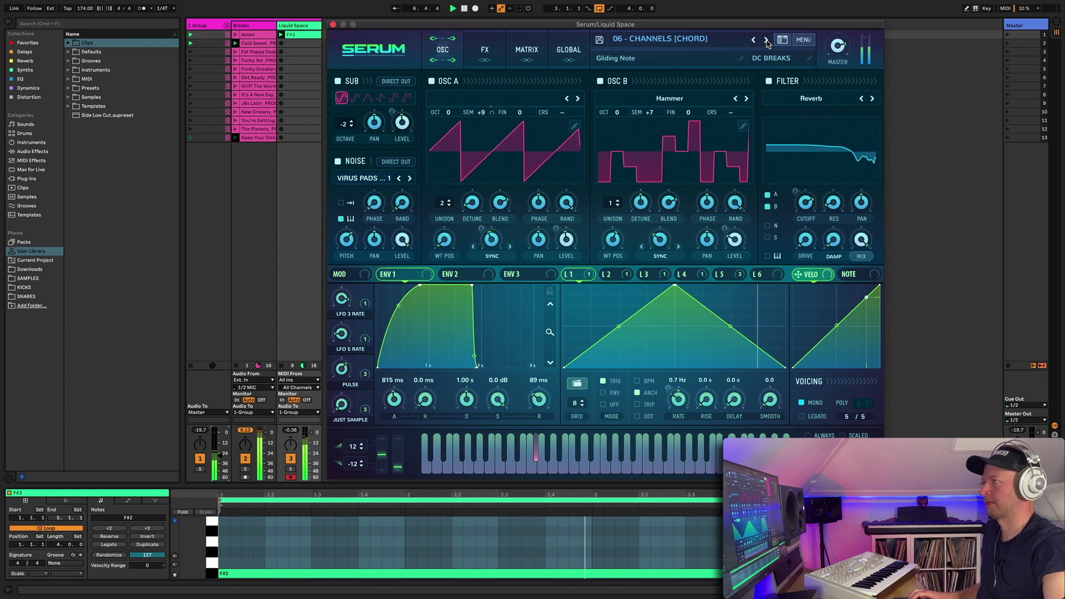
# - Load 07 - PROXIMA [CHORD] and restart the breakbeat to hear it
pyautogui.click(766, 40)
pyautogui.press('space')
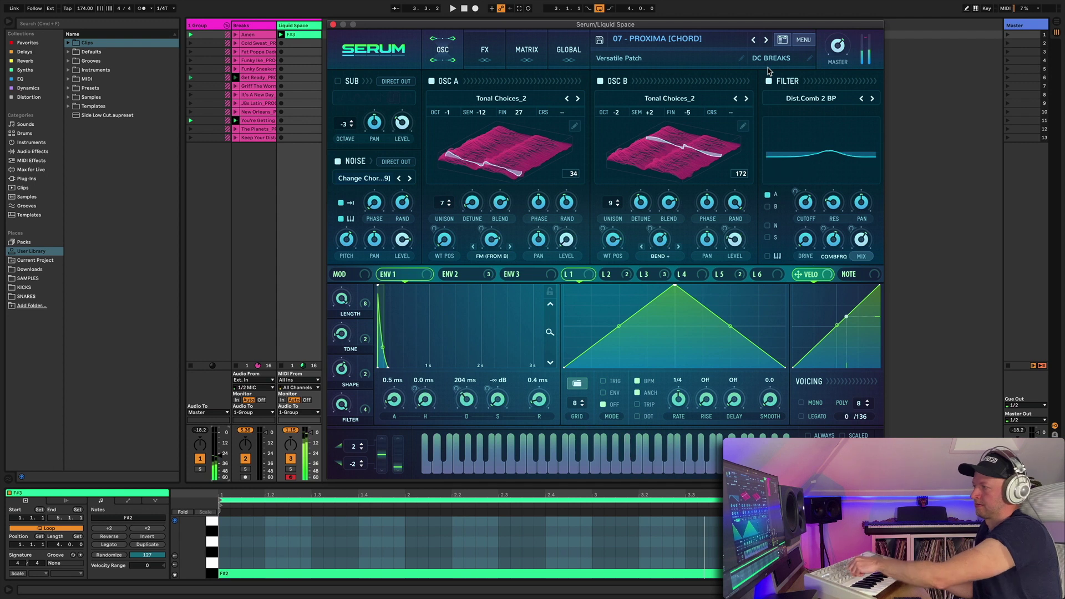
# - Load the 08 - DUNE BUGGY [MULTI] preset from the Liquid Space bank
pyautogui.click(766, 41)
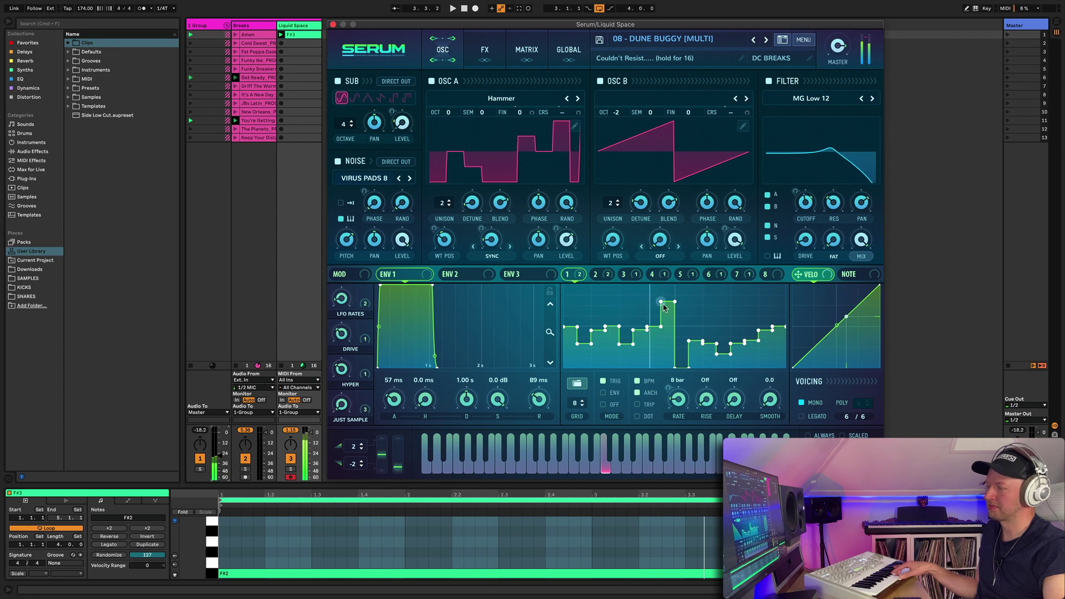
# - View the LFO 2 through LFO 6 shapes, ending on LFO 6's stepped pattern
pyautogui.click(595, 274)
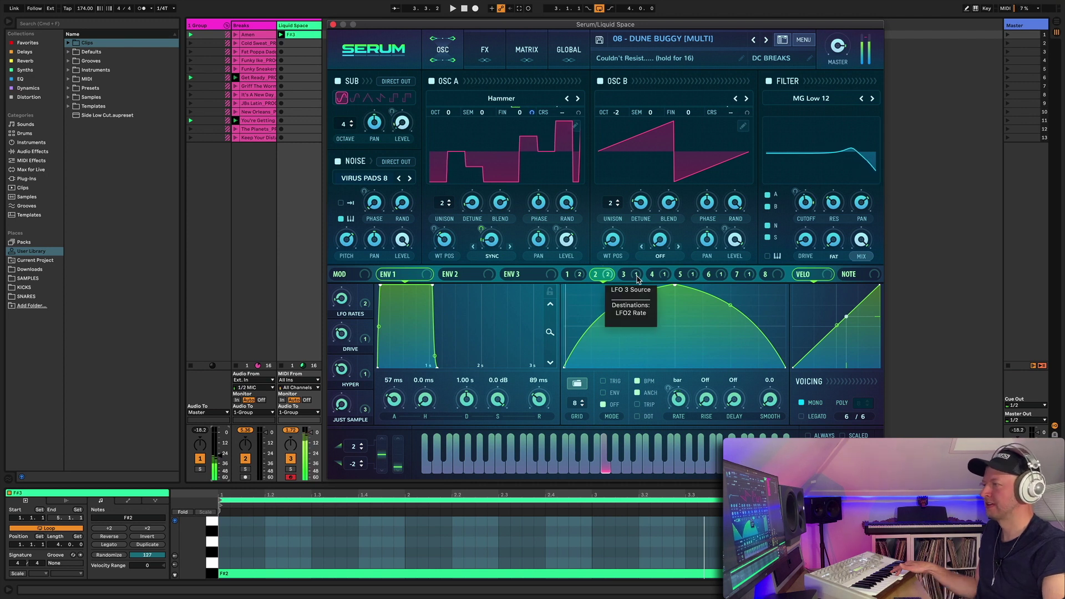
pyautogui.click(637, 279)
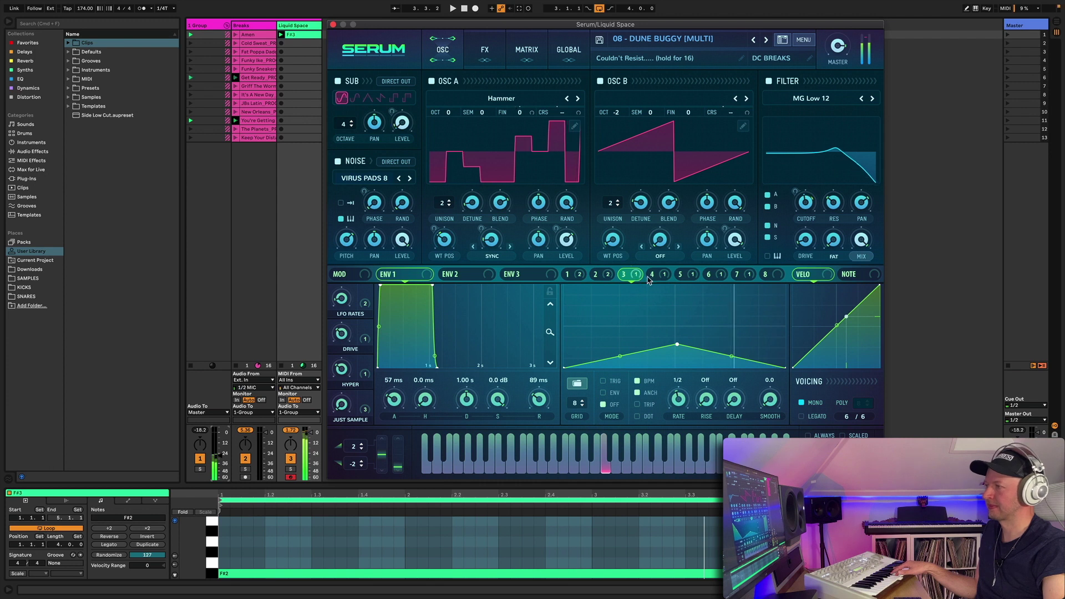
pyautogui.click(654, 276)
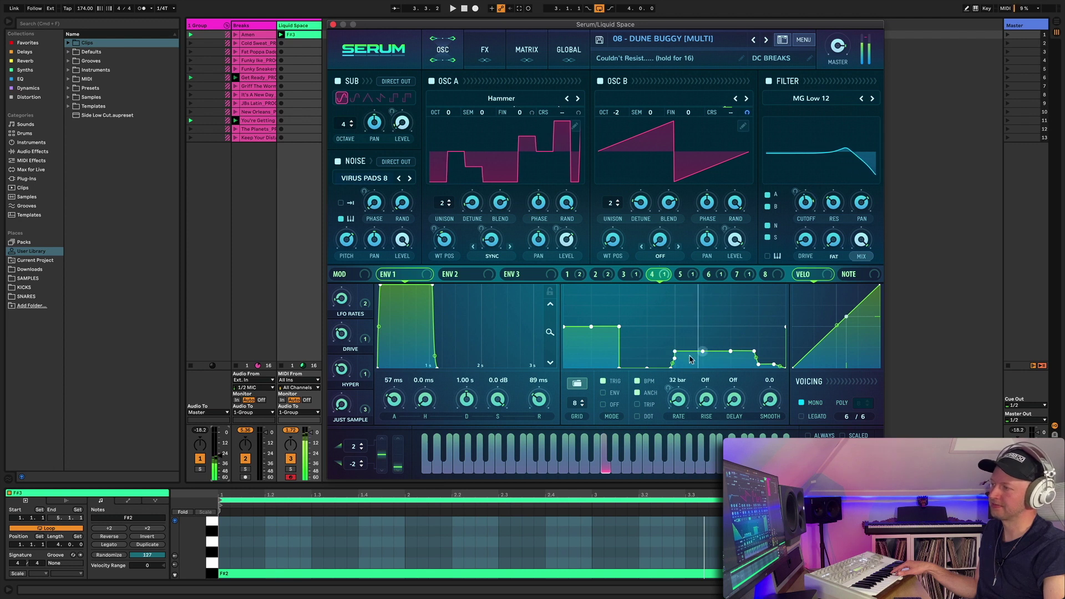
pyautogui.click(680, 274)
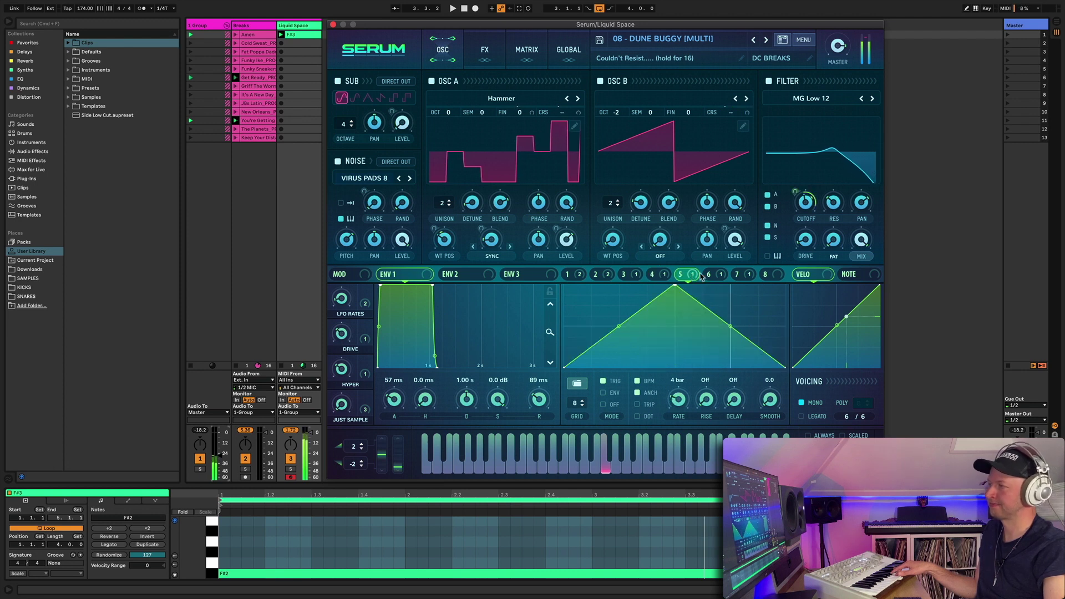
pyautogui.click(708, 275)
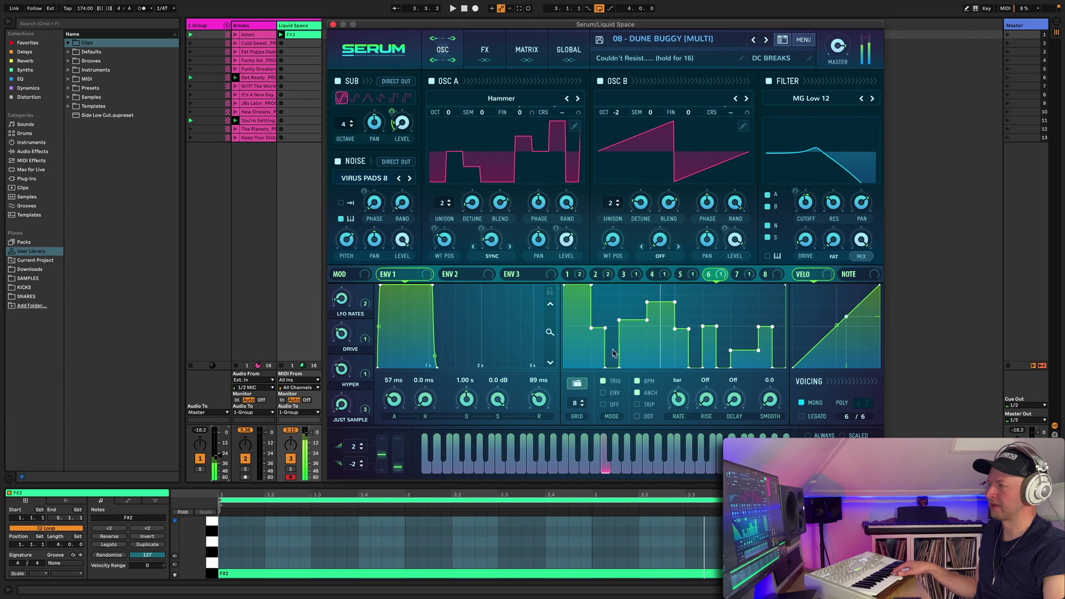
# - Check LFO 6's destination options, dismiss them, and view LFO 7's 4-bar bump
pyautogui.click(720, 274)
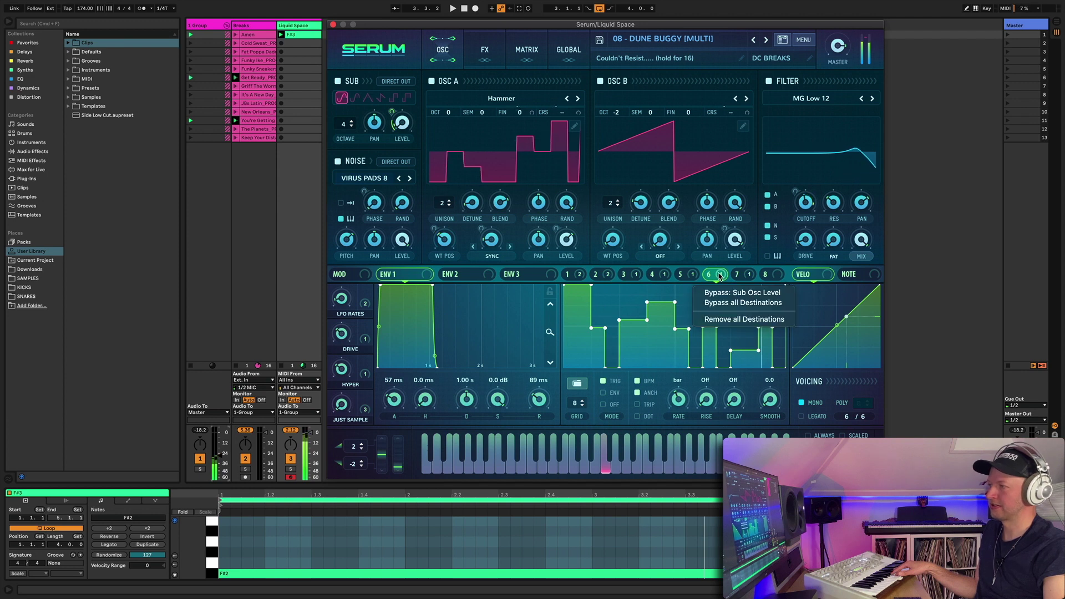
pyautogui.click(726, 272)
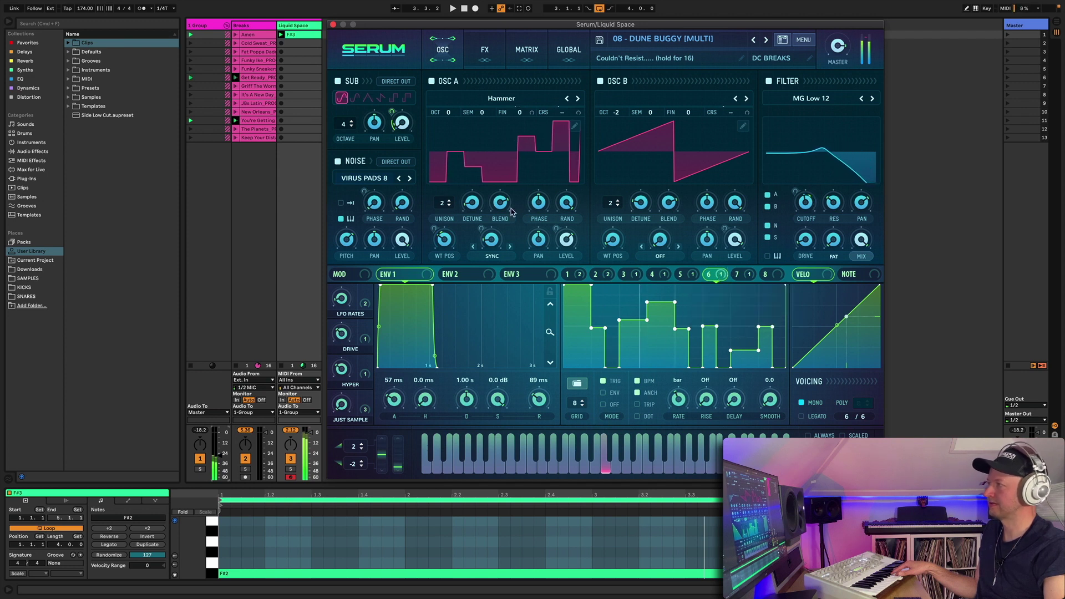
pyautogui.moveTo(400, 128)
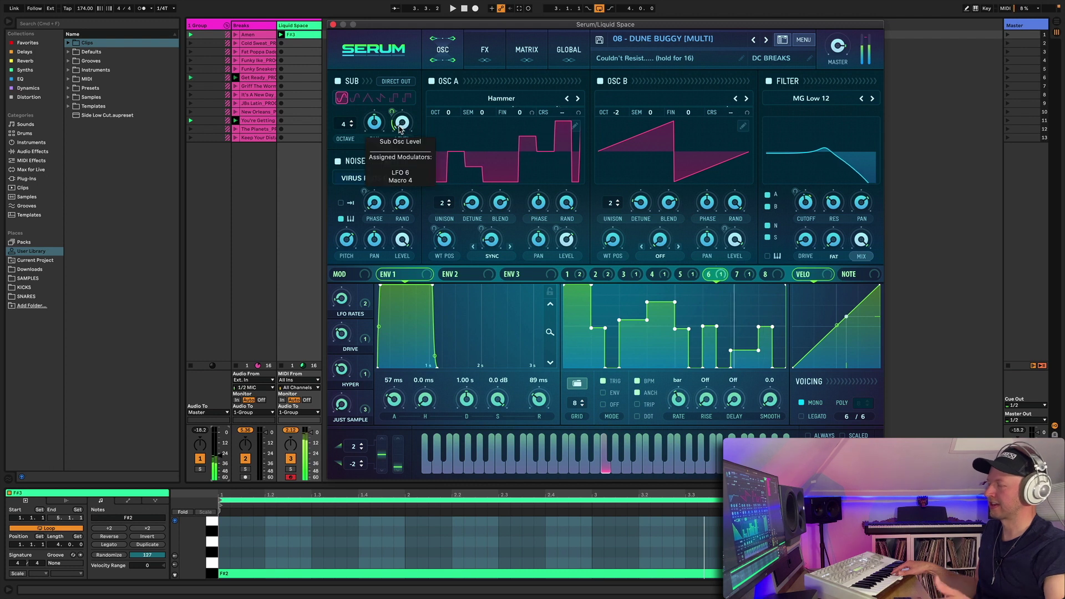
pyautogui.click(746, 274)
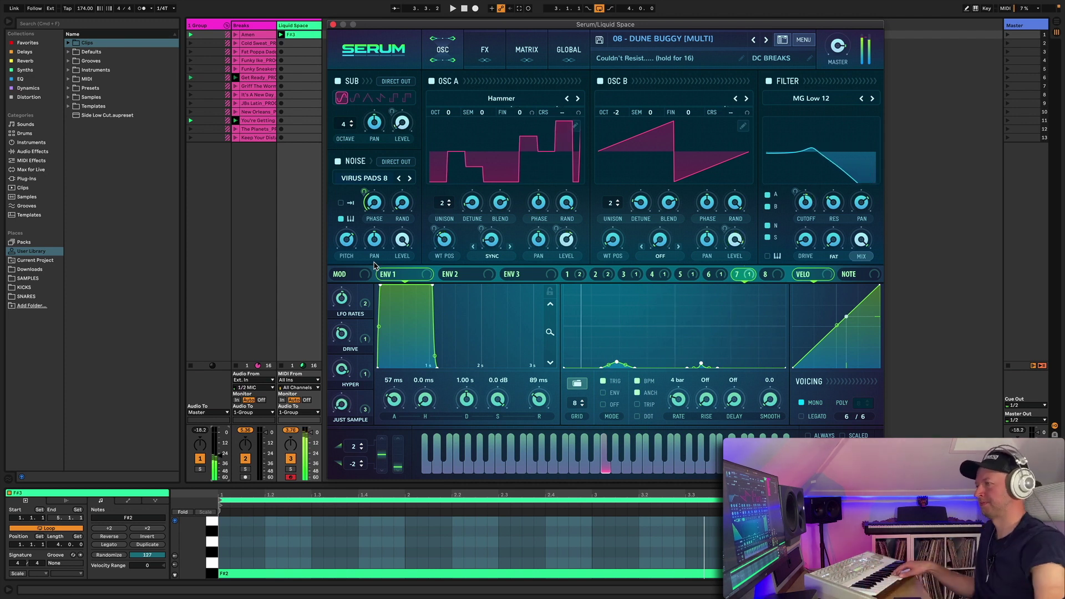
# - Load 09 - PULSAR [MULTI] and play it with the breaks
pyautogui.click(767, 40)
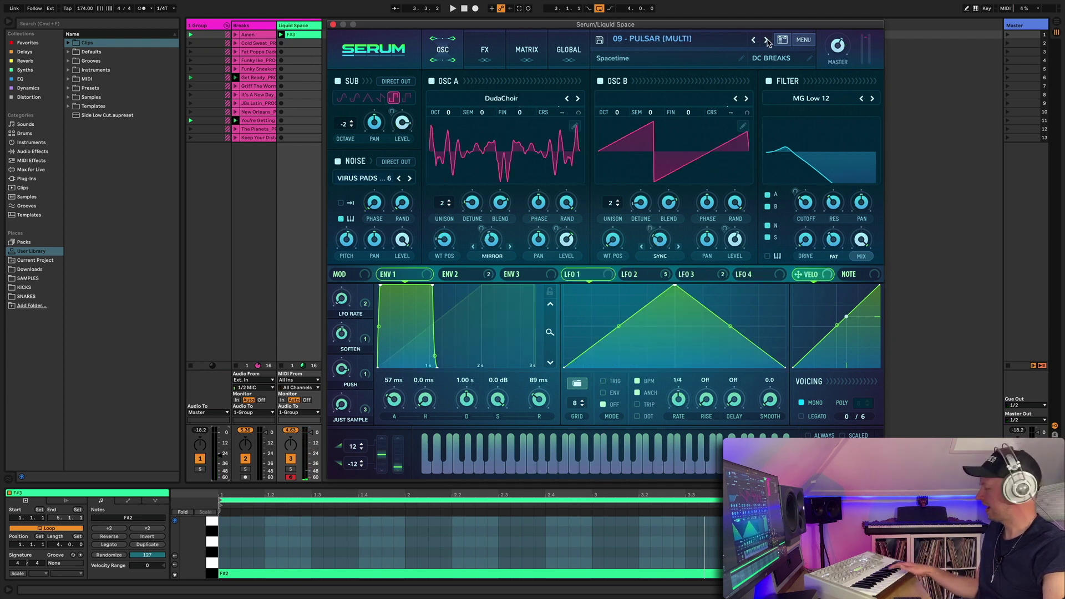
pyautogui.press('space')
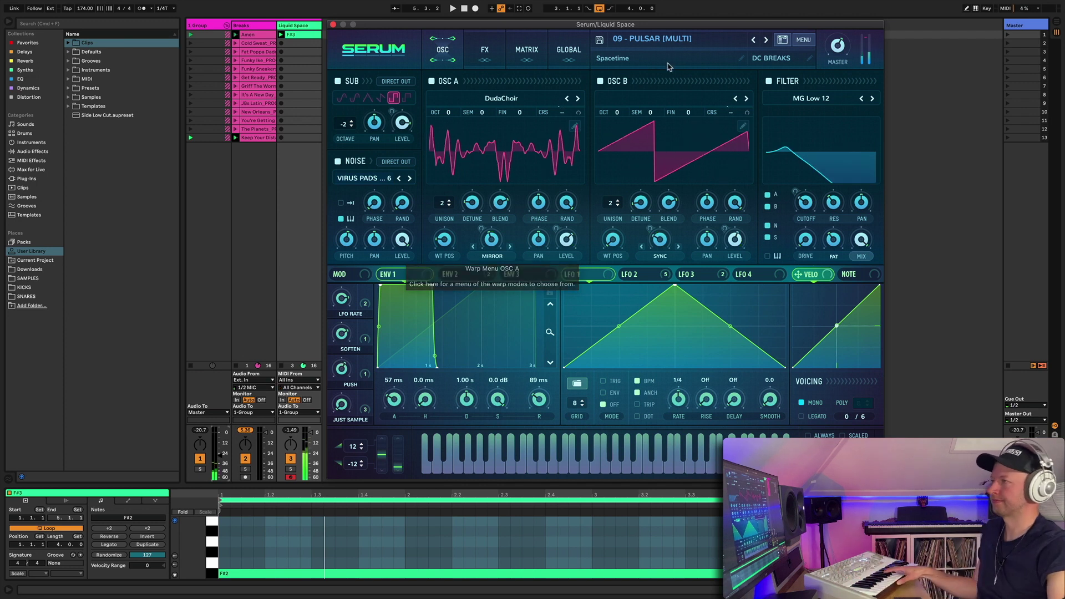
# - Load the 10 - PIXELS [PAD] preset and restart playback to audition it
pyautogui.click(767, 40)
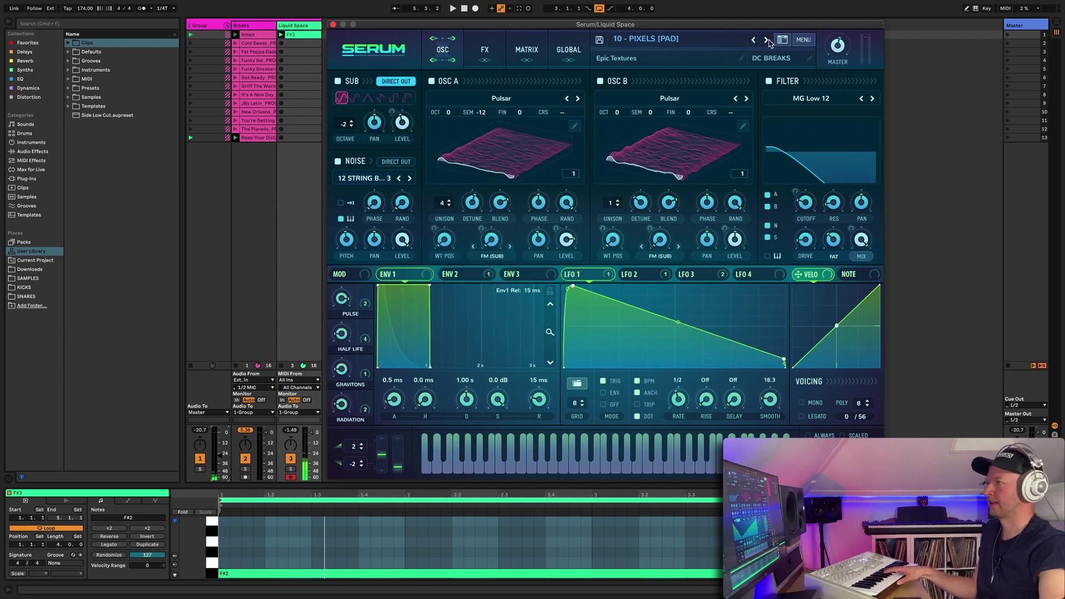
pyautogui.press('space')
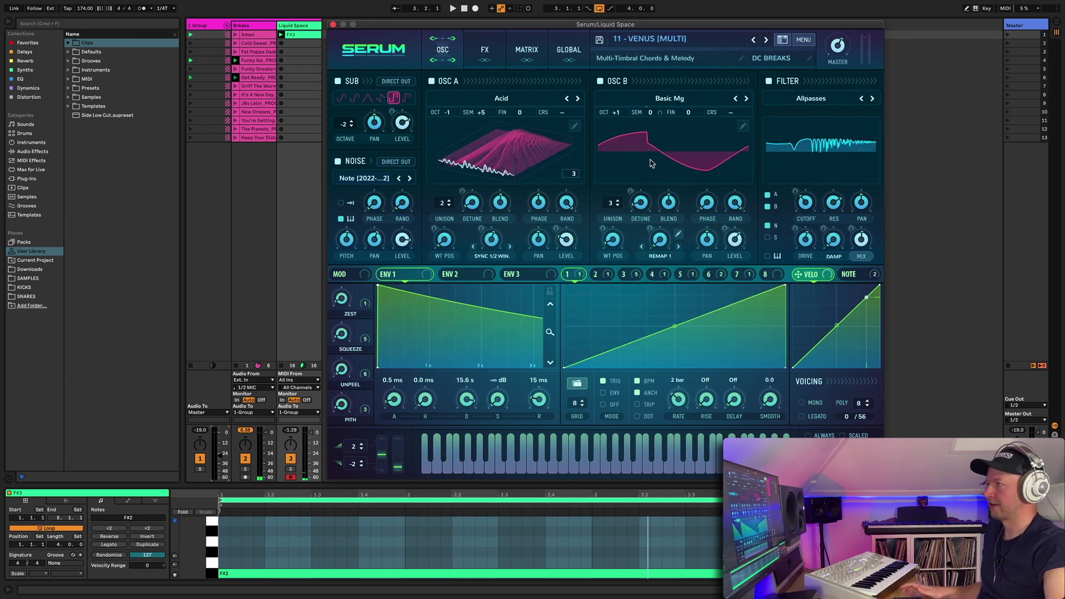
# - Play VENUS over the breaks, then load and audition 12 - MACRO[CHORD]
pyautogui.press('space')
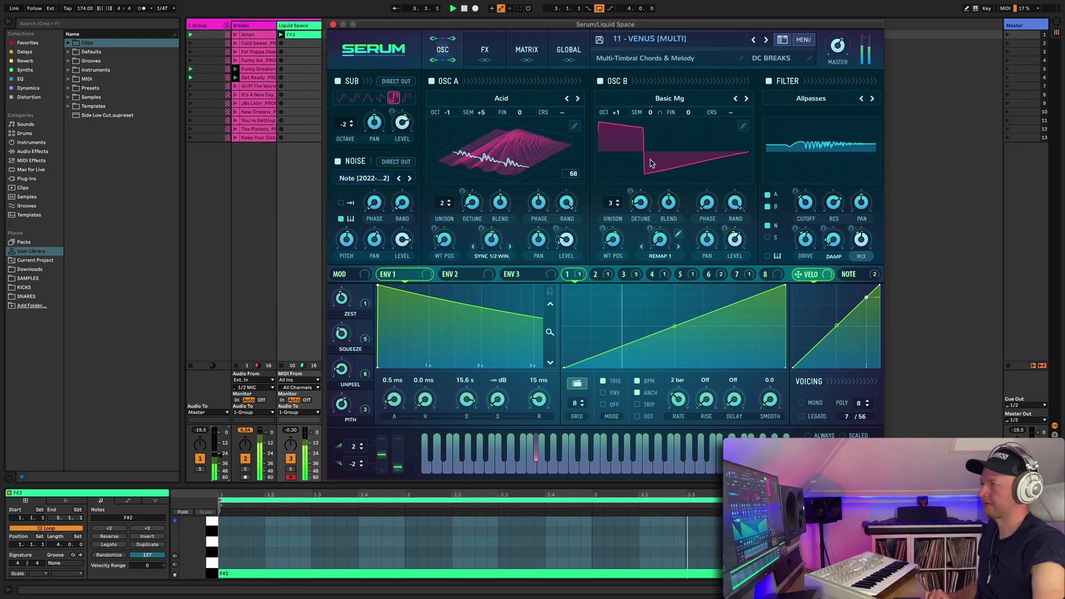
pyautogui.click(766, 40)
pyautogui.press('space')
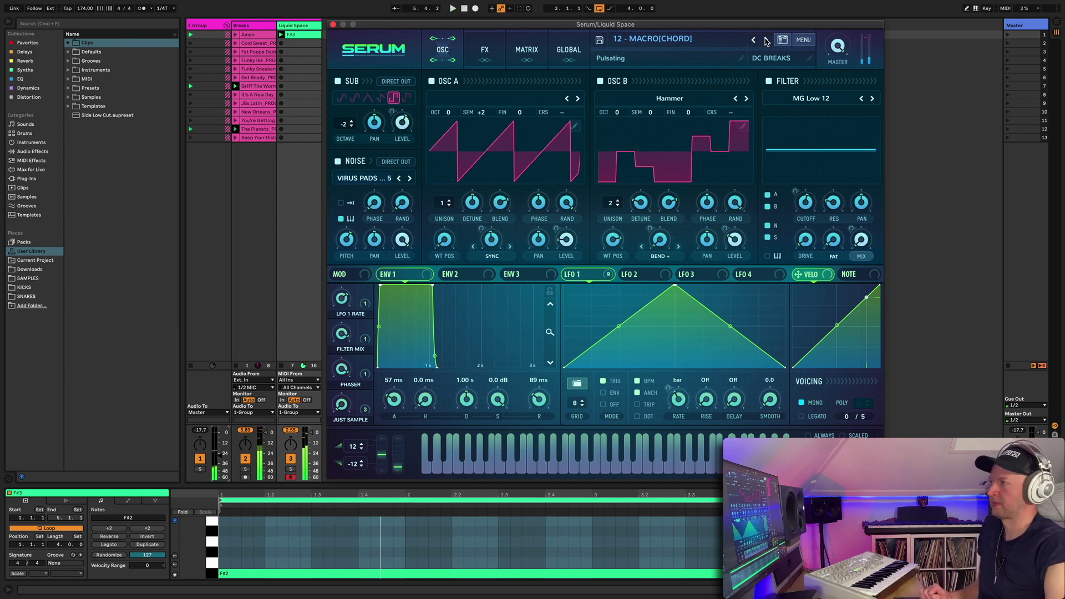
# - Load 13 - SNAPOUT [MULTI] and play it over the breakbeat loop
pyautogui.click(766, 40)
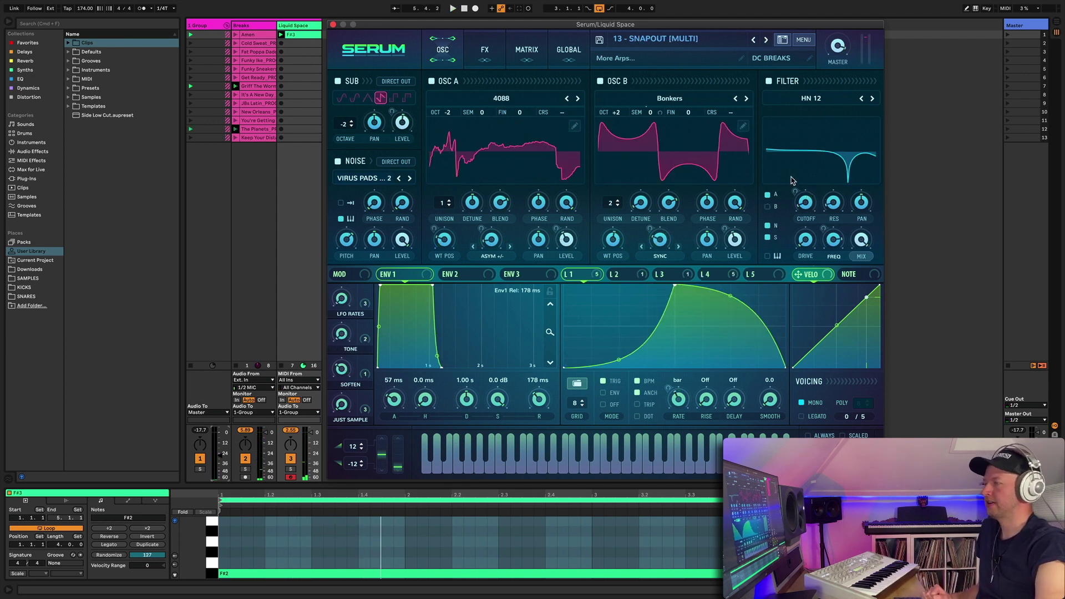
pyautogui.press('space')
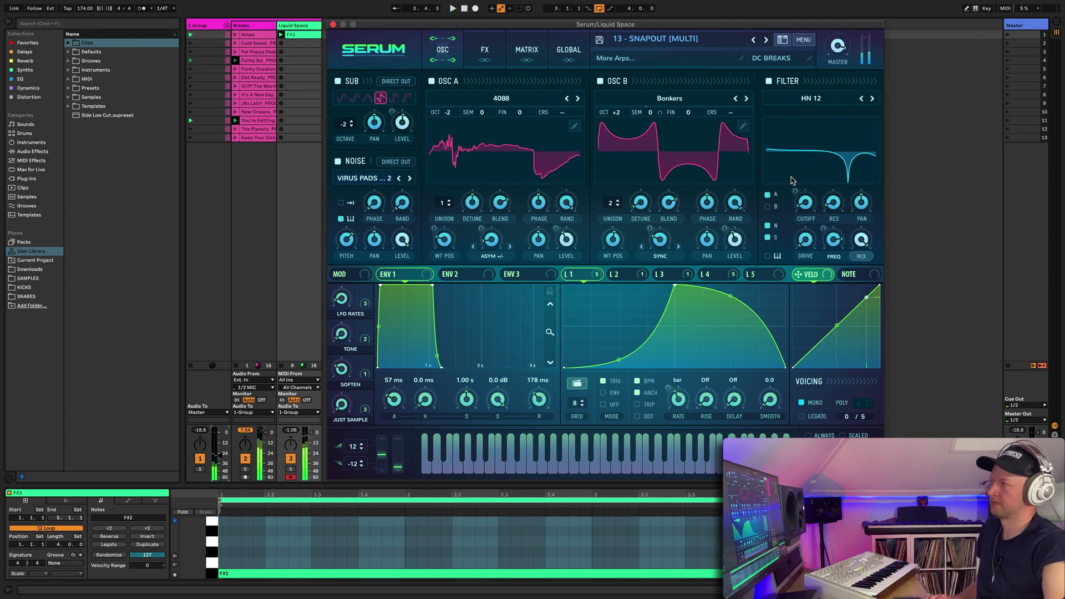
# - Audition 14 - VOYAGER [PAD] over the breaks, then step on to 15 - CHAMBERS [MULTI]
pyautogui.click(765, 40)
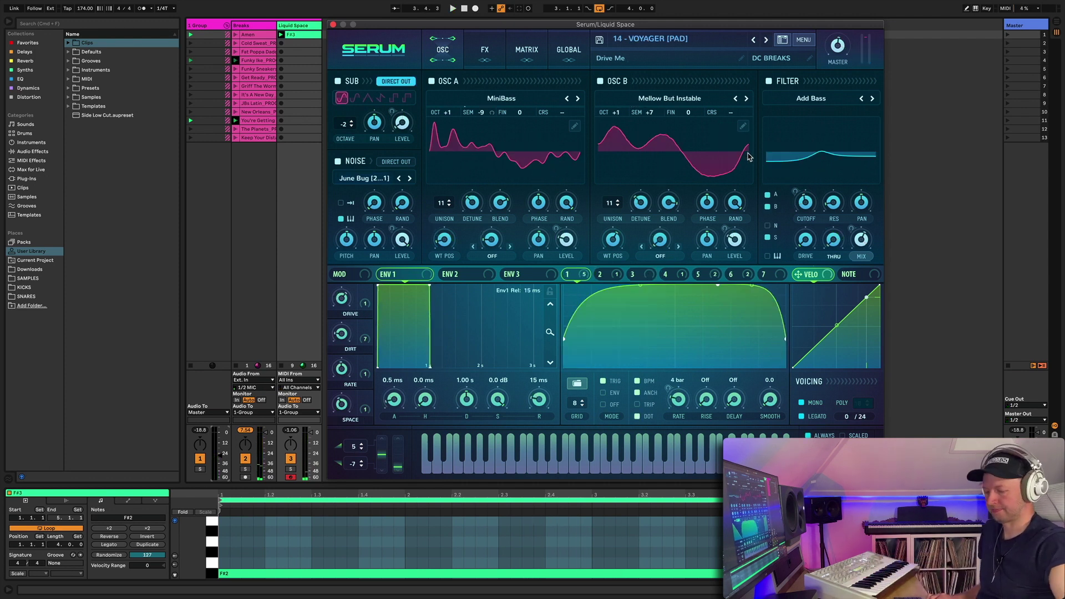
pyautogui.press('space')
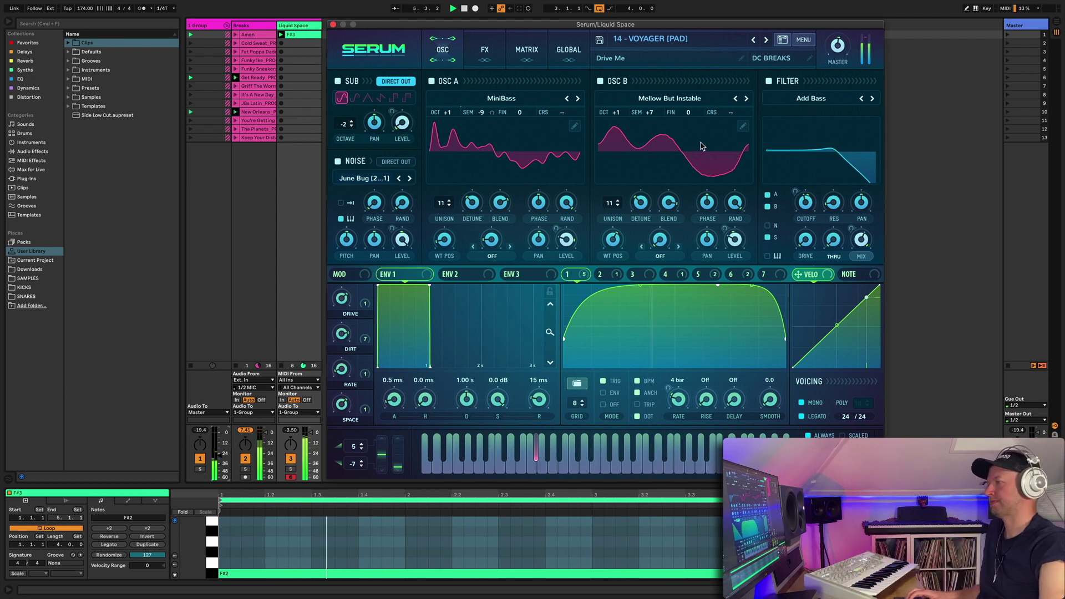
pyautogui.click(765, 40)
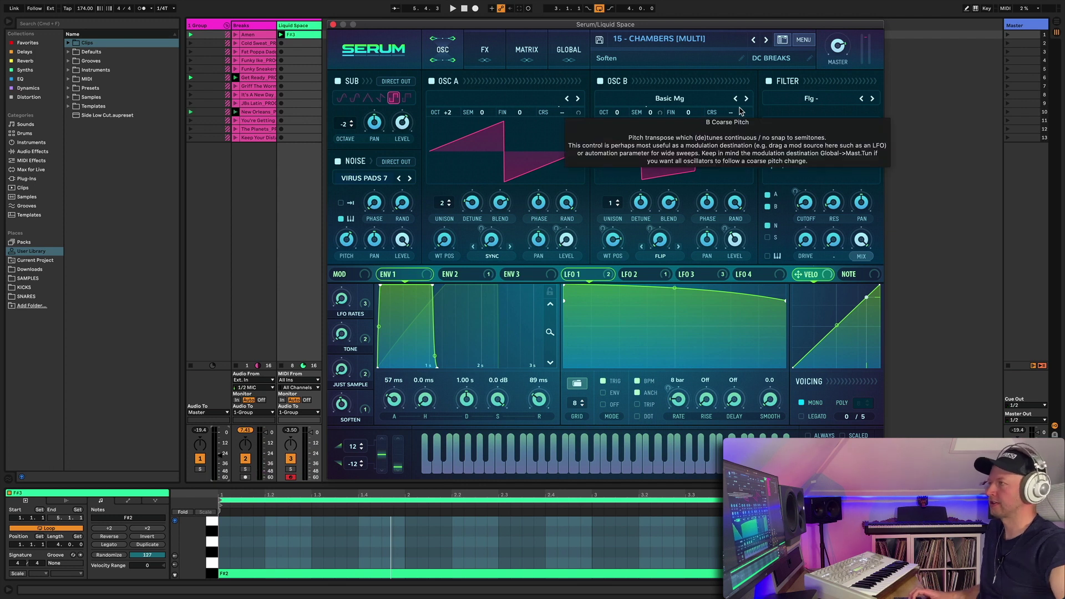
# - Play the 15 - CHAMBERS [MULTI] preset over the breaks, then stop playback
pyautogui.press('space')
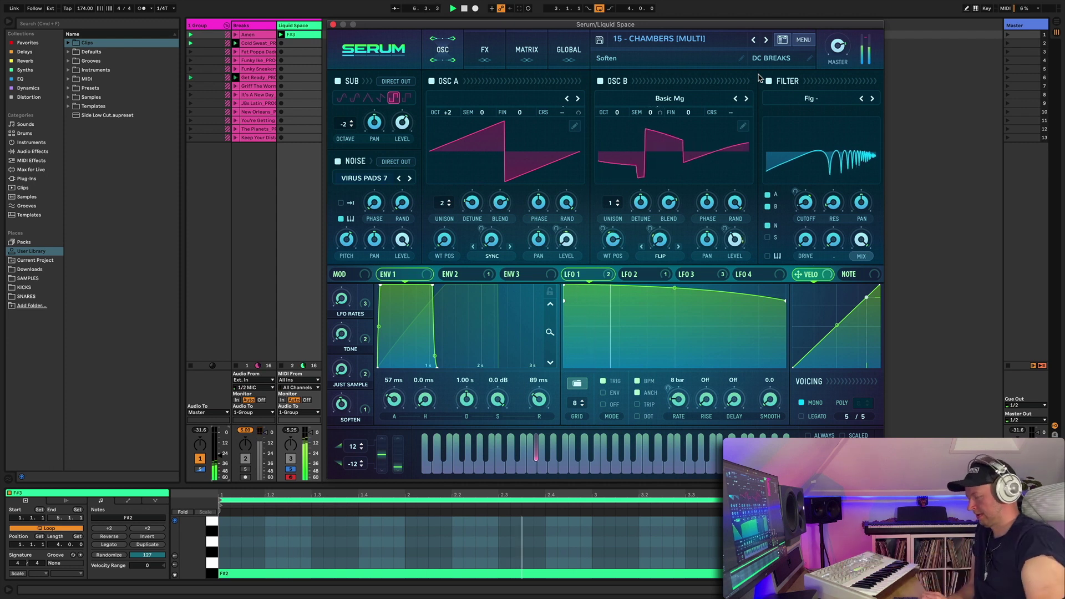
pyautogui.press('space')
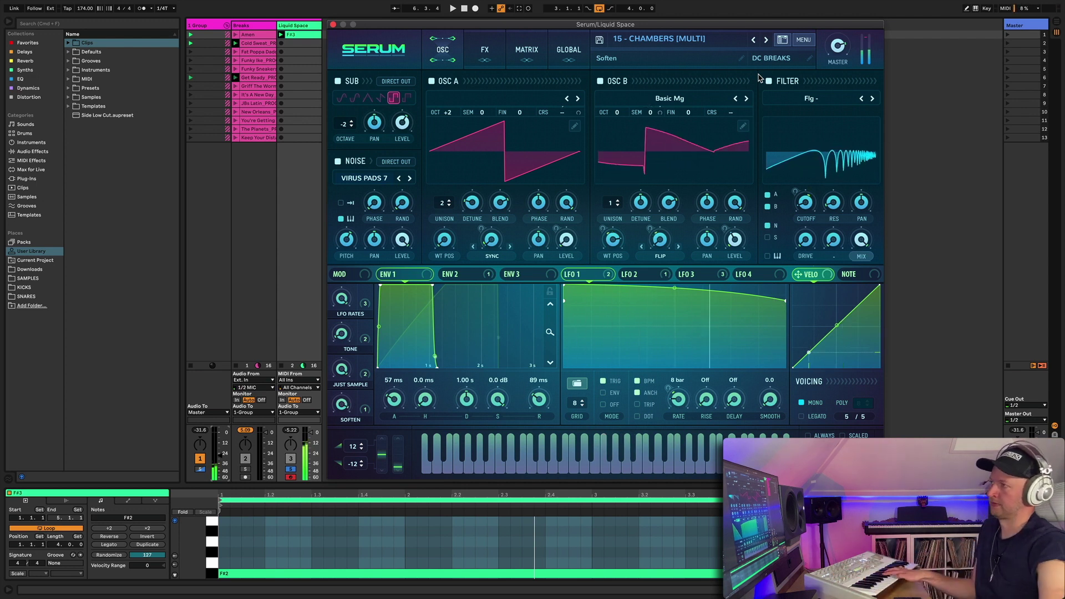
# - Load 16 - COSMOS [ARP] and start playback to hear its arpeggio over the breaks
pyautogui.click(766, 40)
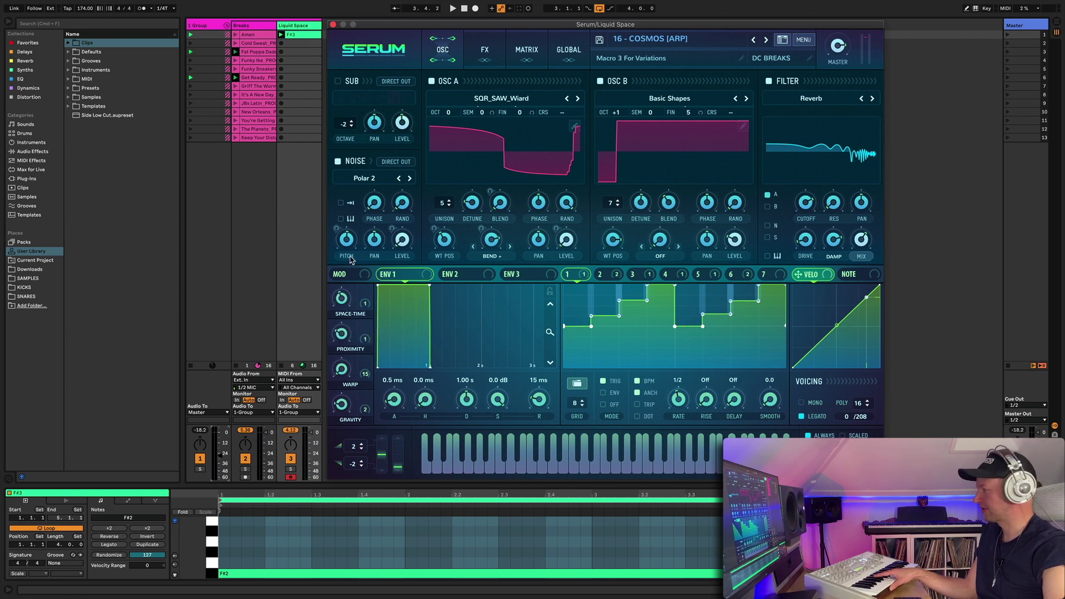
pyautogui.press('space')
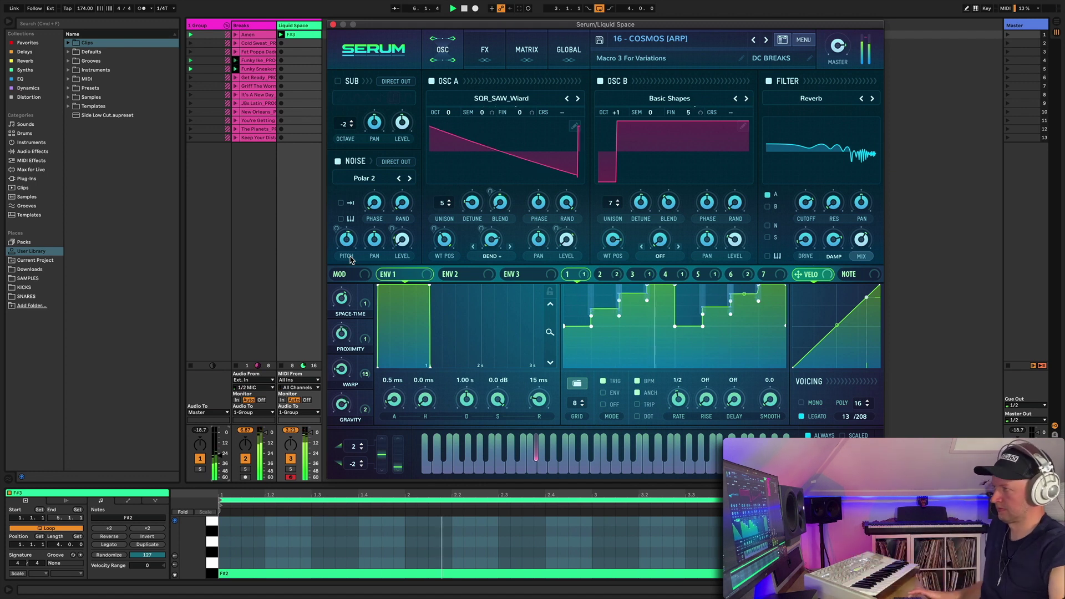
# - Step from Cosmos to the next preset, 17 - BEAUTY [MULTI]
pyautogui.click(767, 39)
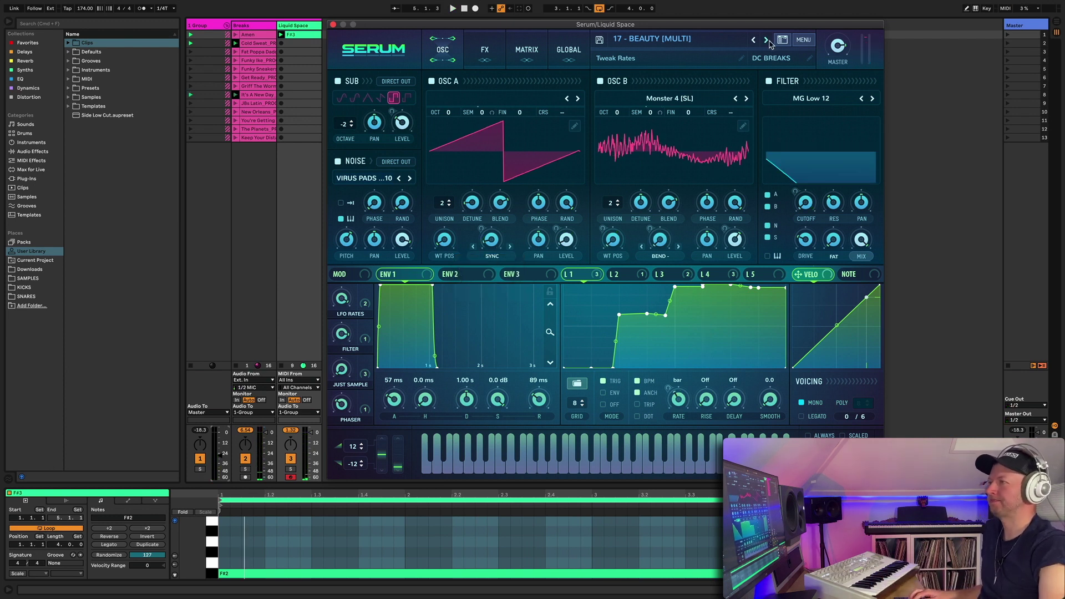
# - Load 18 - CELESTIAL [PAD] and start playback to audition the pad
pyautogui.click(767, 40)
pyautogui.press('space')
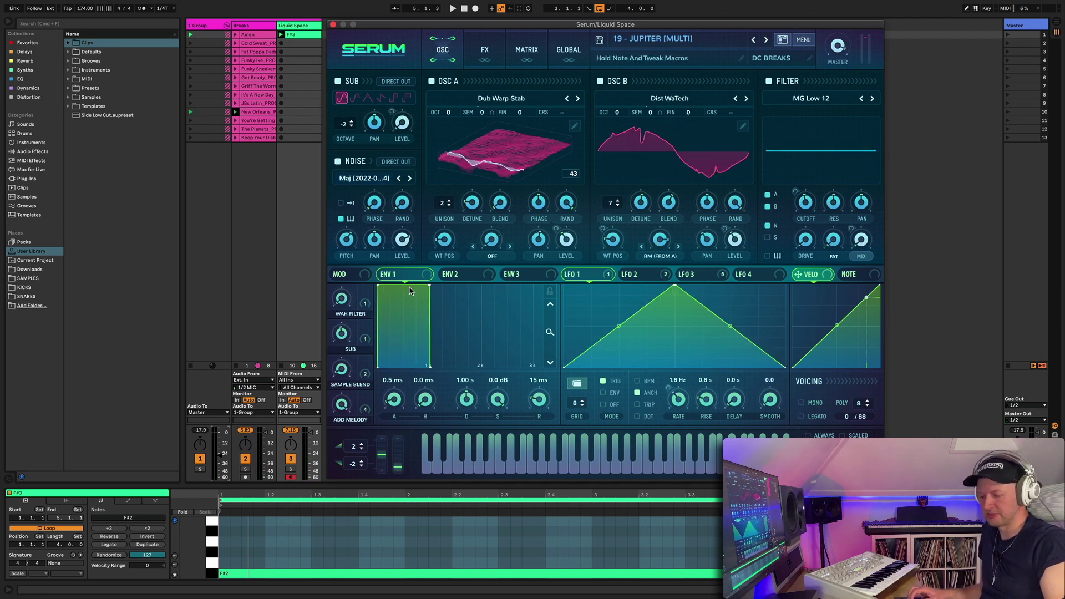
pyautogui.press('space')
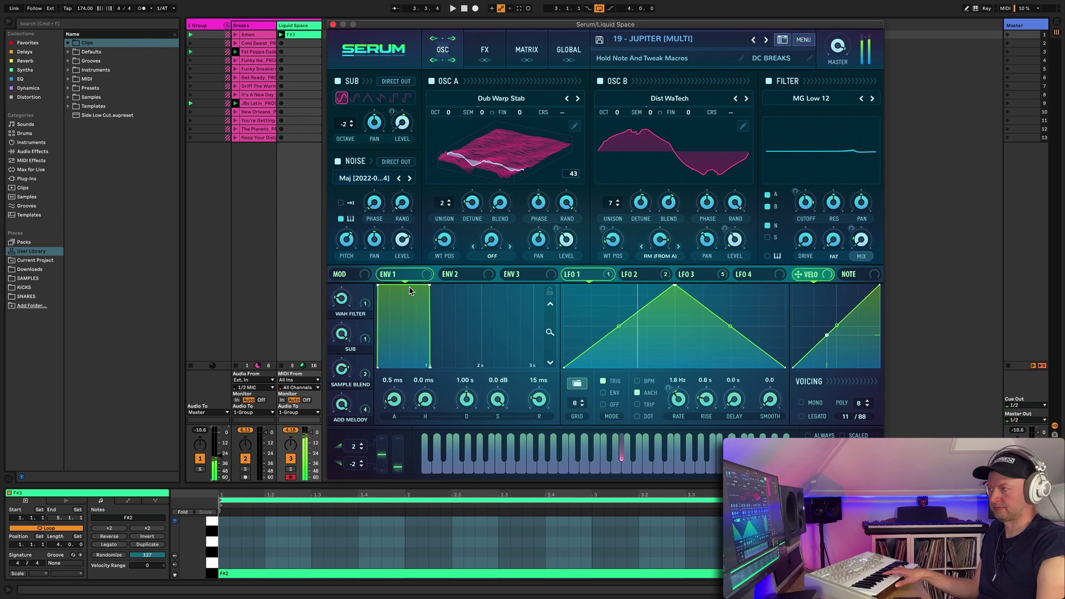
# - Load 20 - NIBIRU [MULTI] and play it over the F#2 breakbeat clip
pyautogui.click(767, 40)
pyautogui.press('space')
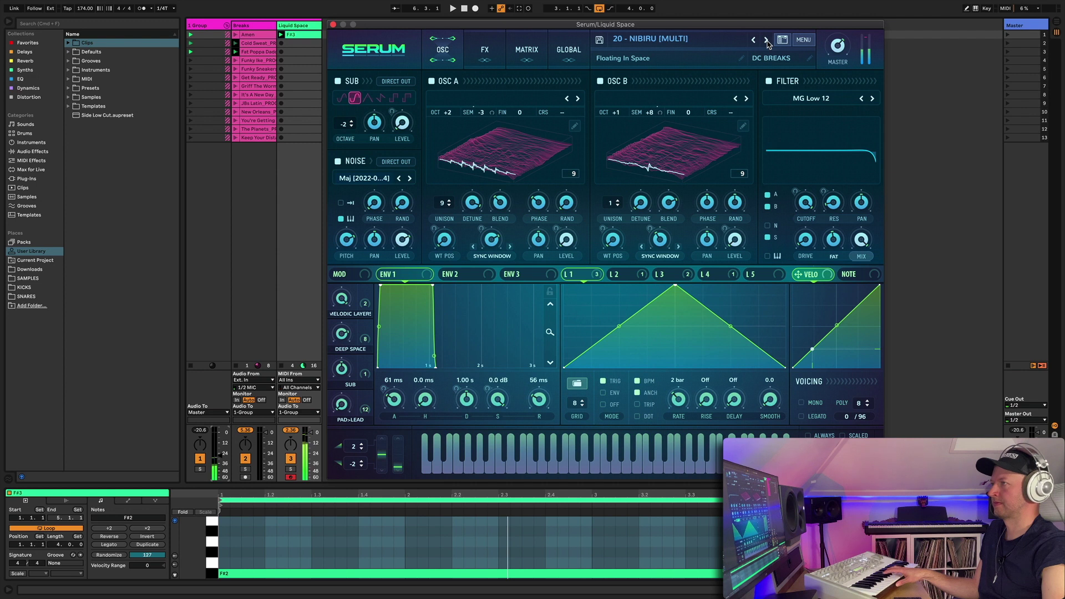
# - Advance from 21 - ARRAKIS [PAD] to the next Liquid Space preset, 22 - OUTER REACHES [PAD]
pyautogui.click(767, 40)
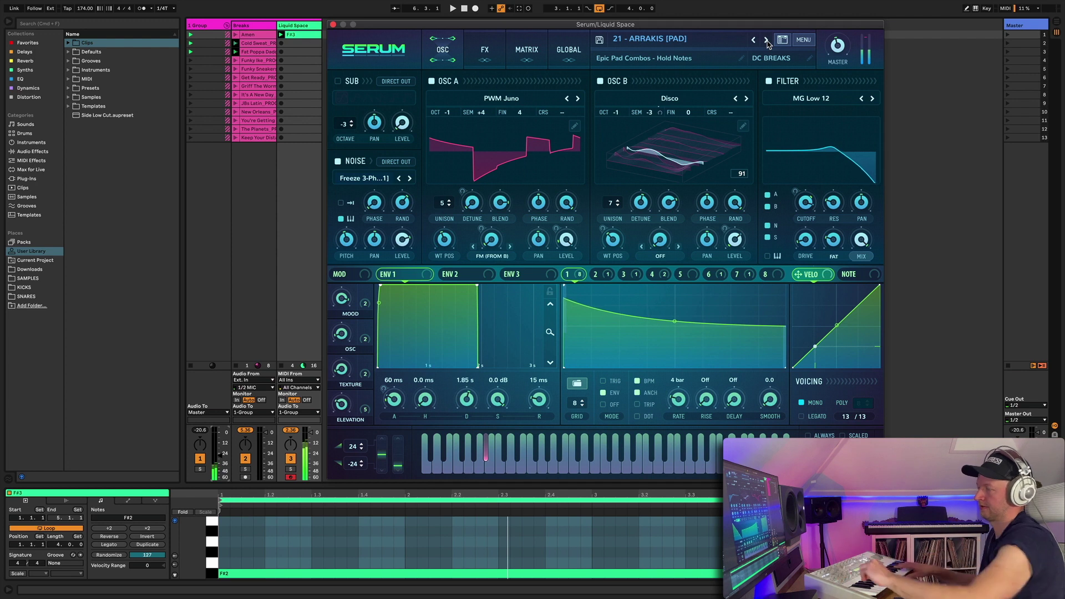
# - Load 22 - OUTER REACHES [PAD] in Serum to audition it over the breaks
pyautogui.click(767, 40)
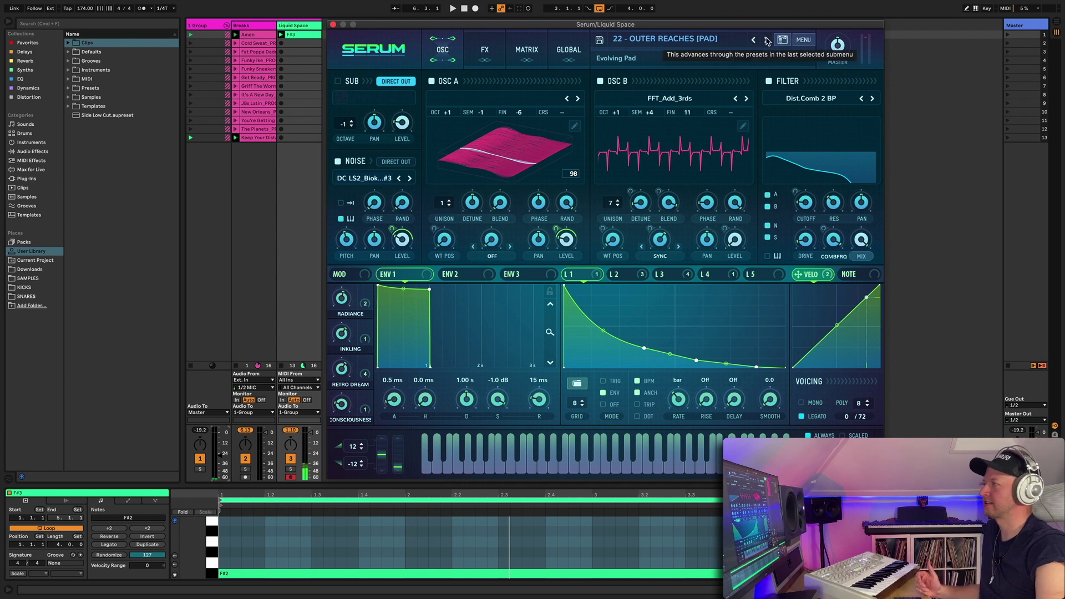
# - Load 23 - PROGRESSION [PAD] and start the breakbeat clips playing under it
pyautogui.click(768, 40)
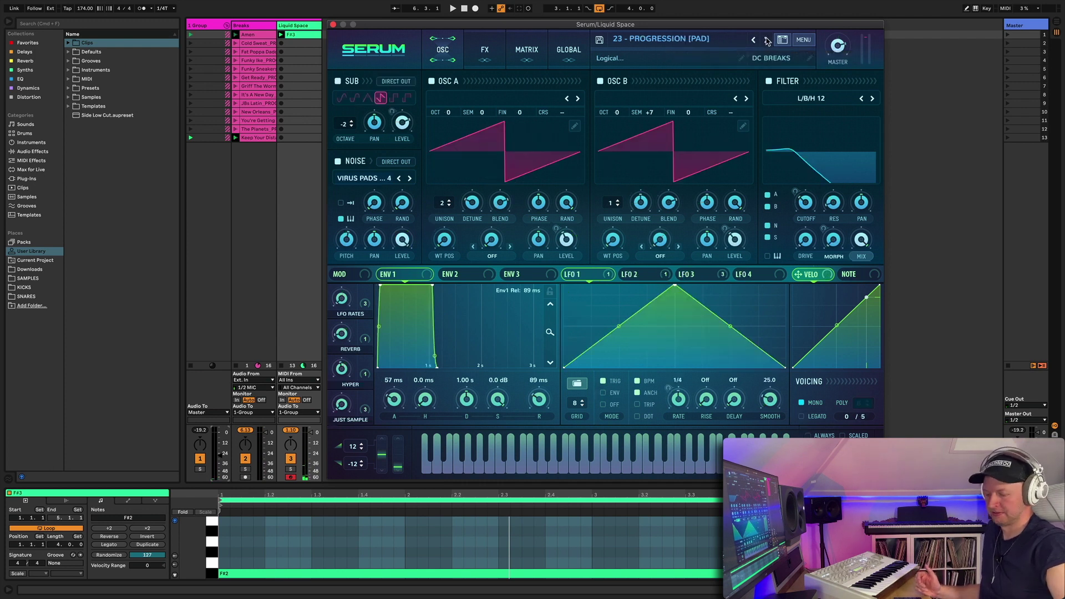
pyautogui.press('space')
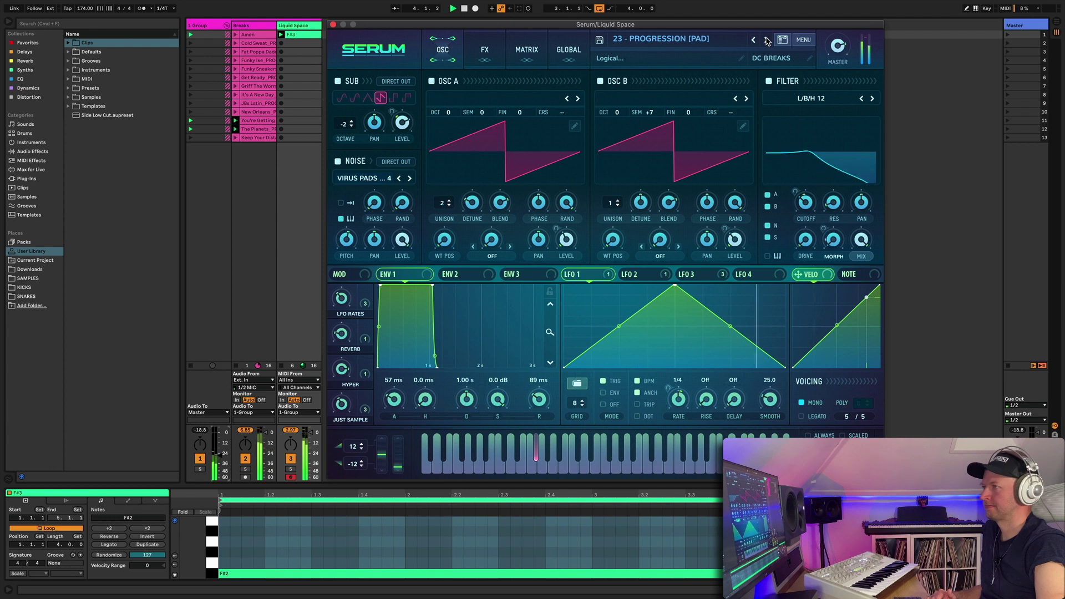
# - Load the next preset, 24 - Vox Pad, with Allophones and DudaChoir oscillators
pyautogui.click(767, 39)
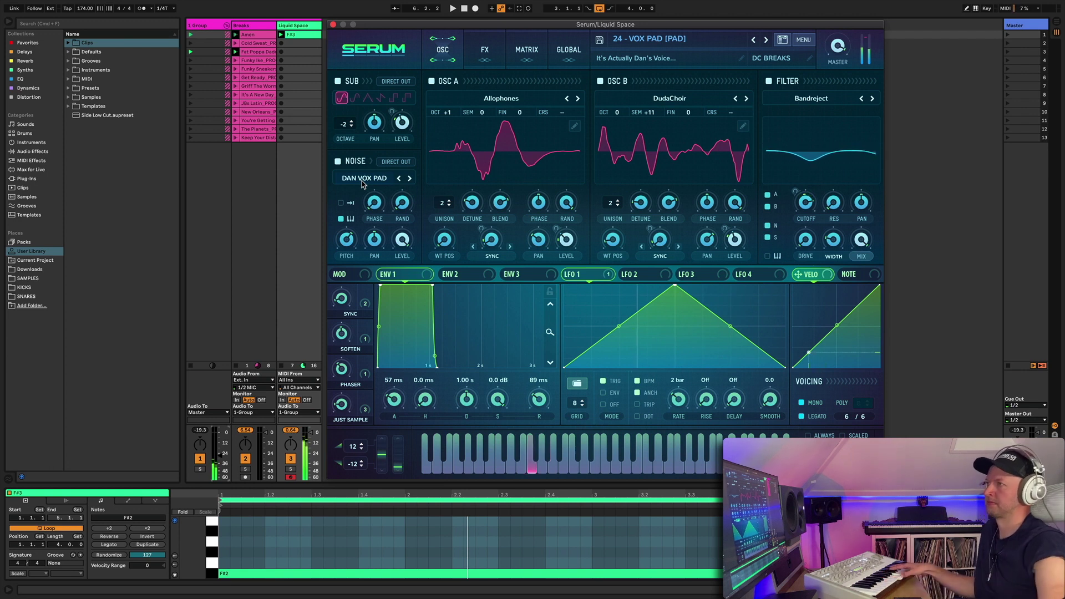
# - Advance to preset 25 - Mars Attacks, a Basic Mg lead through a Reverb filter
pyautogui.click(767, 41)
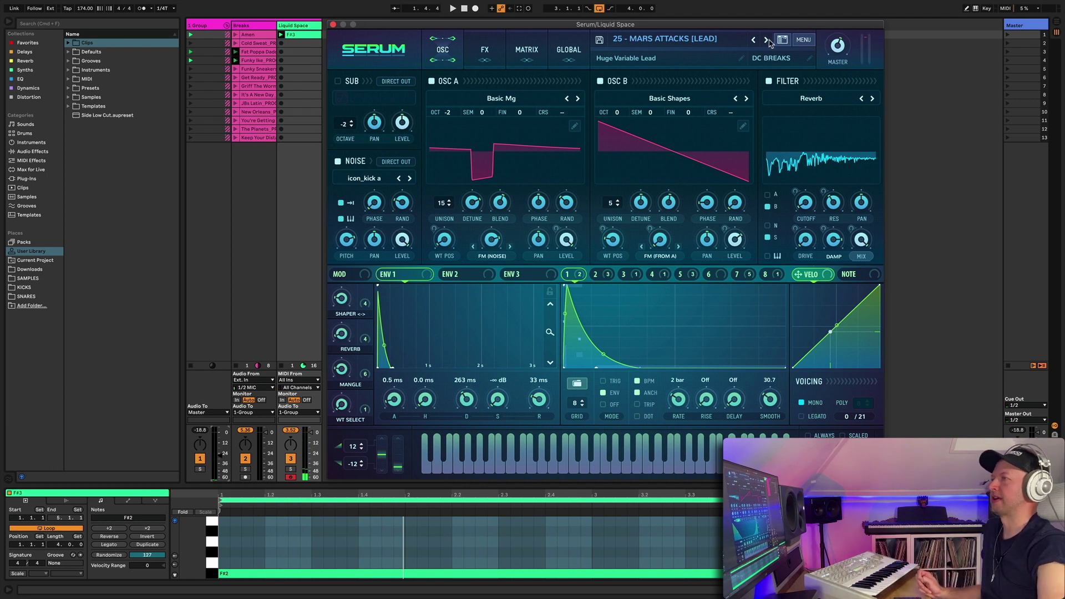
# - Advance to preset 26 - Bass Drone, with Osc A on Reesey Mess 3
pyautogui.click(767, 40)
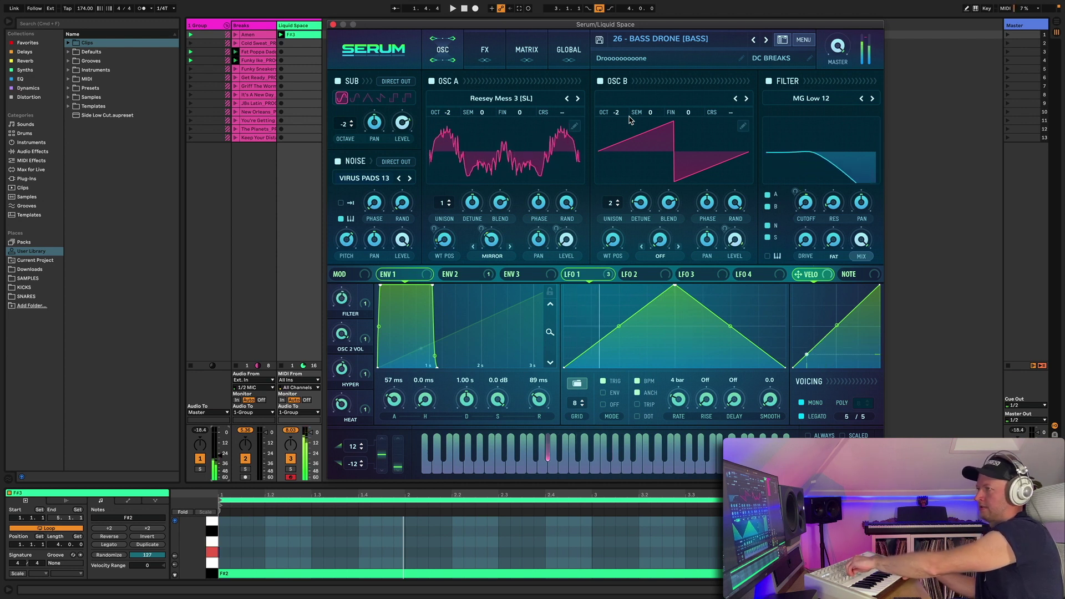
# - Advance to preset 27 - Neutral, both oscillators on Dub Warp Stab
pyautogui.click(767, 40)
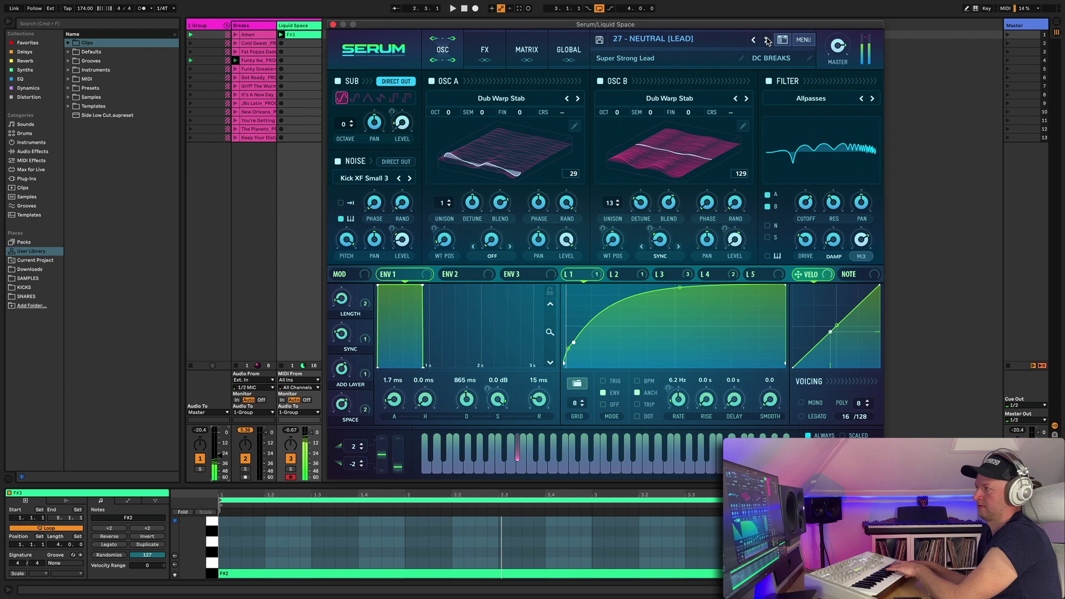
# - Skip forward through the preset bank to 30 - Spacefunk
pyautogui.click(767, 39)
pyautogui.click(766, 39)
pyautogui.click(767, 39)
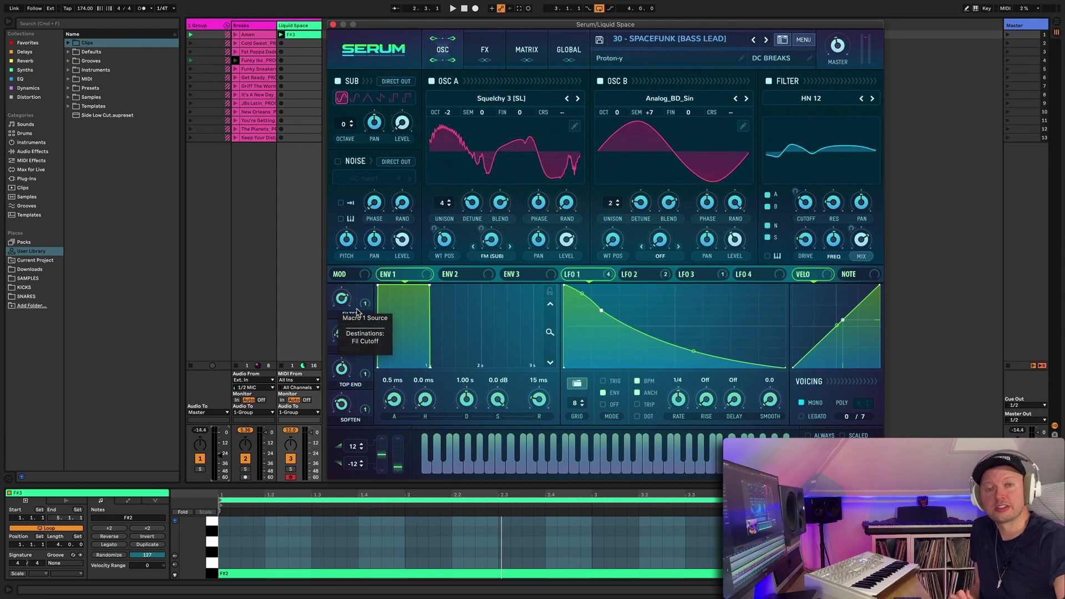